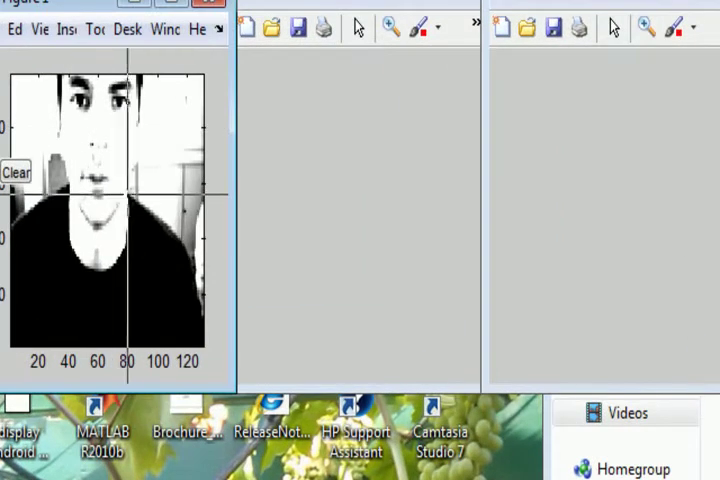
- Pick the query point on the face in Figure 1, giving ix1 = 83 and iy1 = 44
left_click(133, 188)
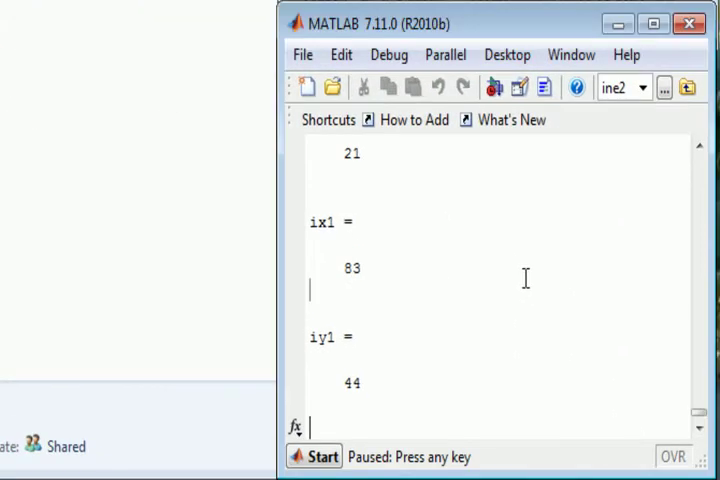
- Resume the paused script so matching runs over all 1969 frames
key("Return")
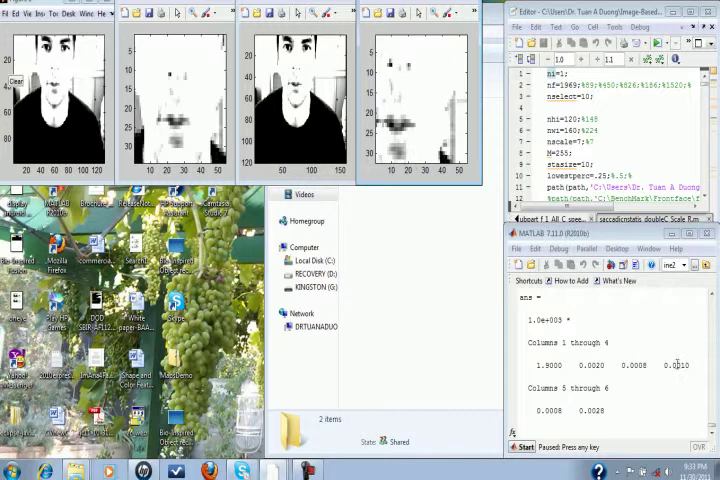
- Advance to the next matched face, a frame whose answer vector begins with 1891
key("Return")
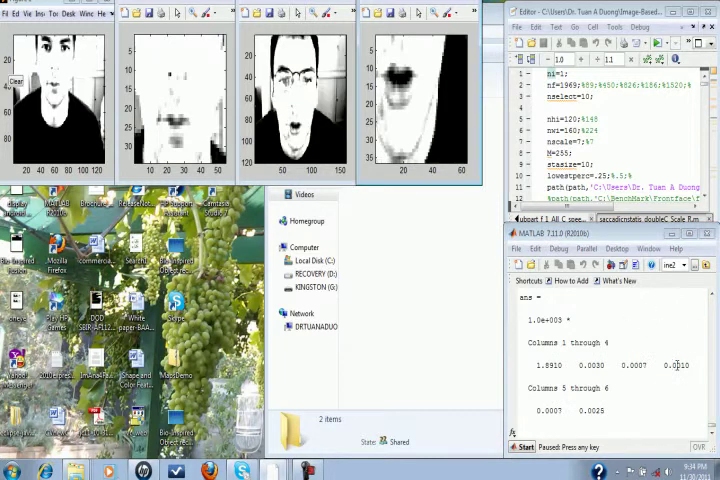